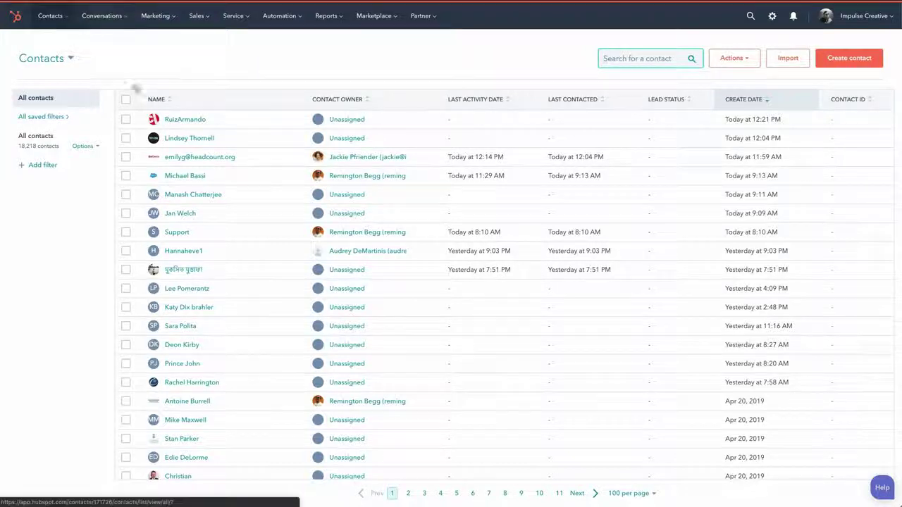
Select the sixth through ninth contacts in the contacts list and start creating tasks for them in bulk.
click(126, 213)
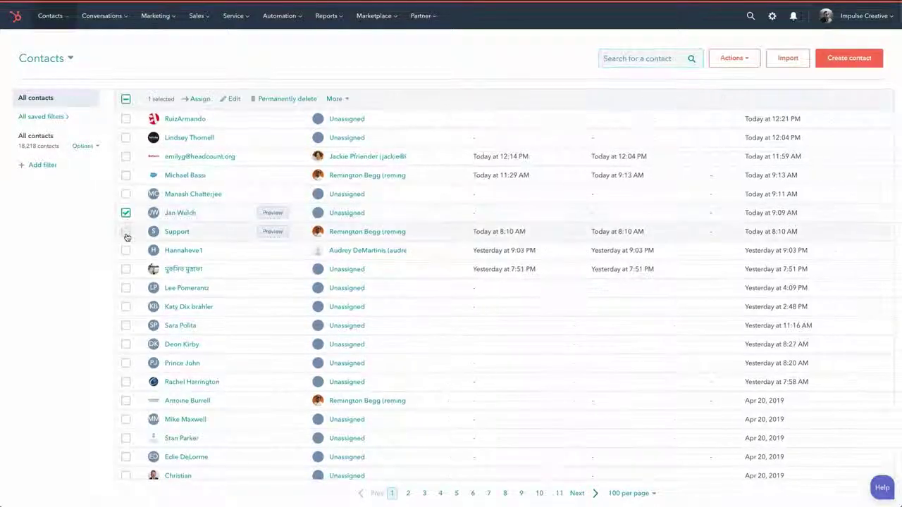
click(126, 232)
click(127, 250)
click(126, 269)
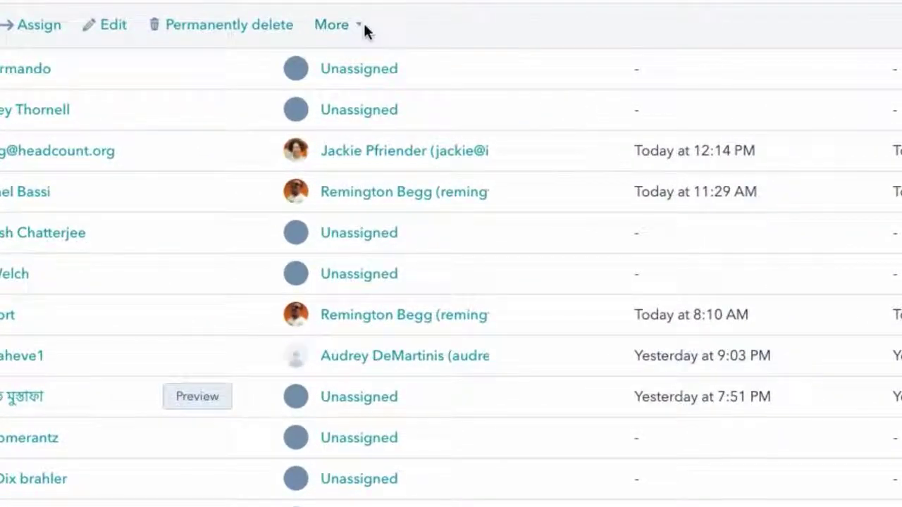
click(362, 31)
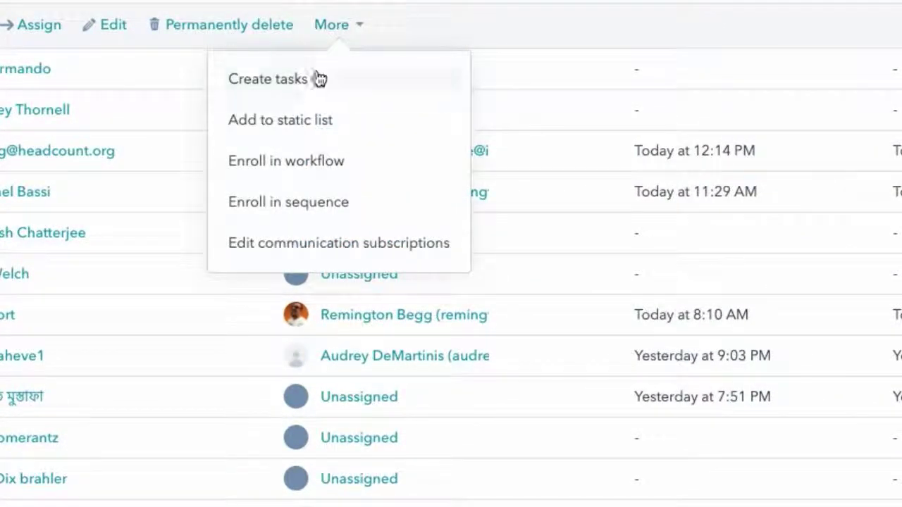
click(298, 82)
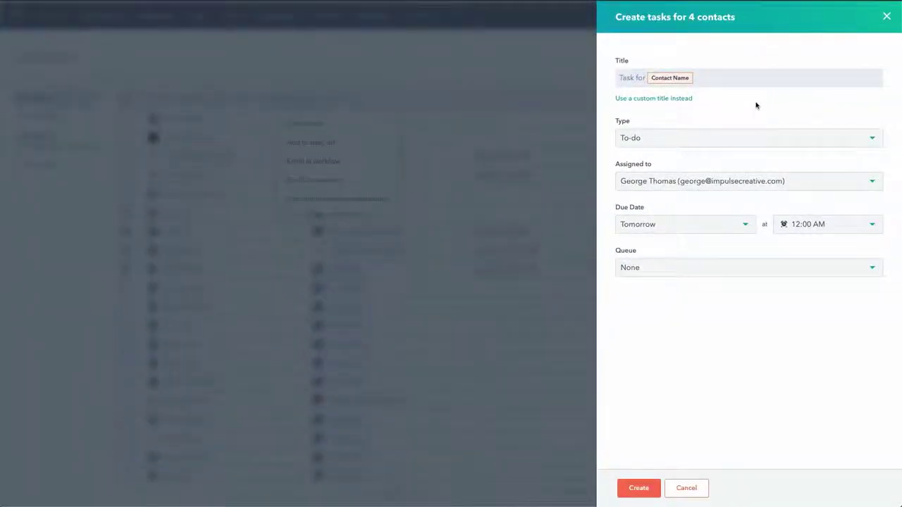
Set the contact tasks' type to Call and their due time to 1:30 PM.
click(675, 141)
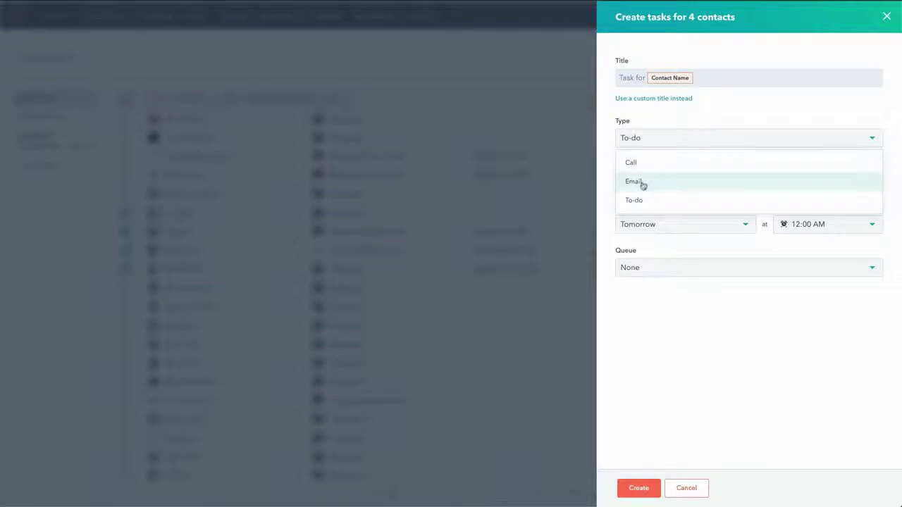
click(634, 162)
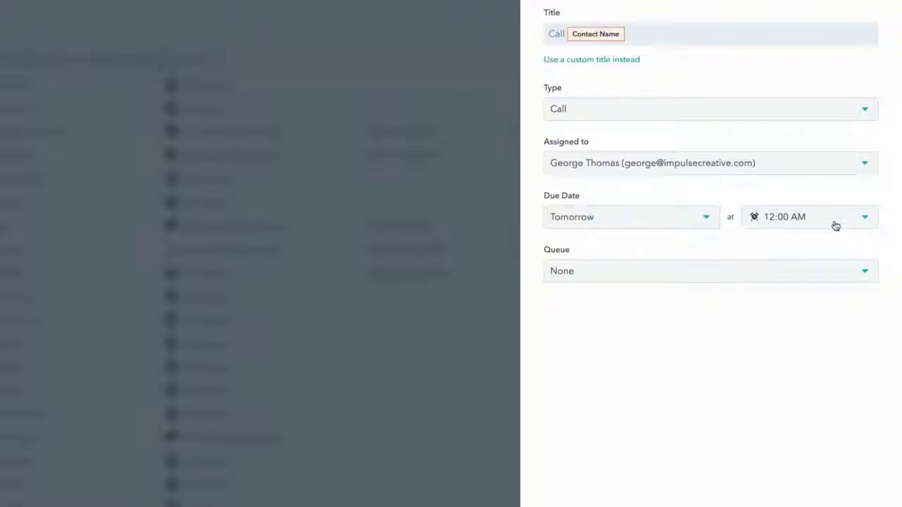
click(865, 220)
scroll(784, 354, down, 3)
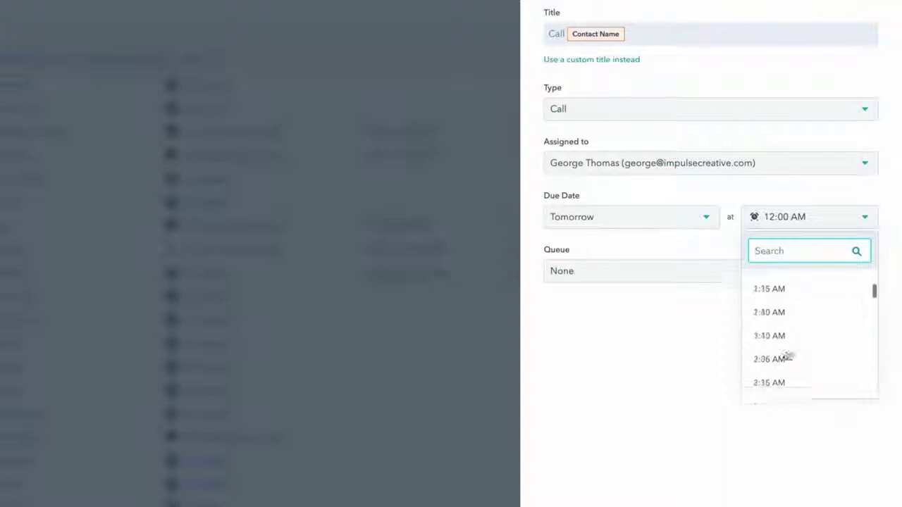
scroll(786, 356, down, 12)
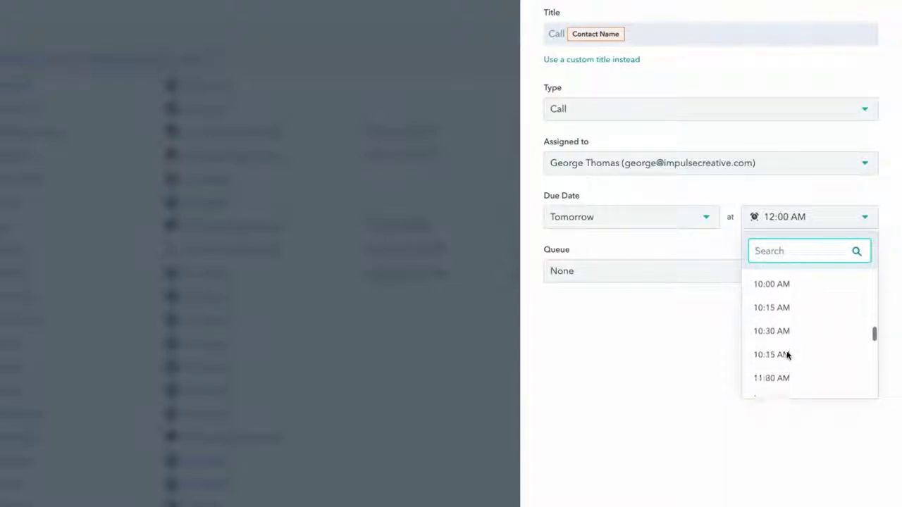
scroll(787, 354, down, 6)
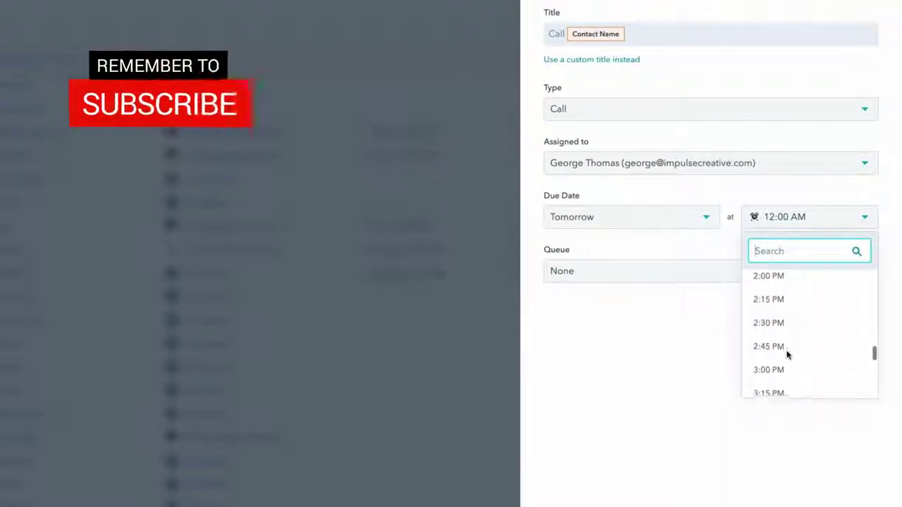
scroll(787, 354, up, 2)
click(775, 316)
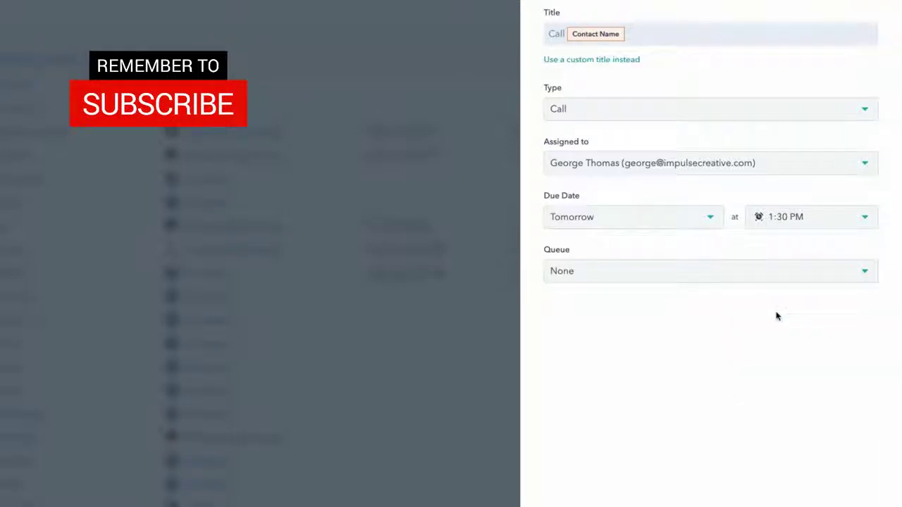
Create a new task queue named "Even Better Call Queue" for the contact tasks.
click(635, 278)
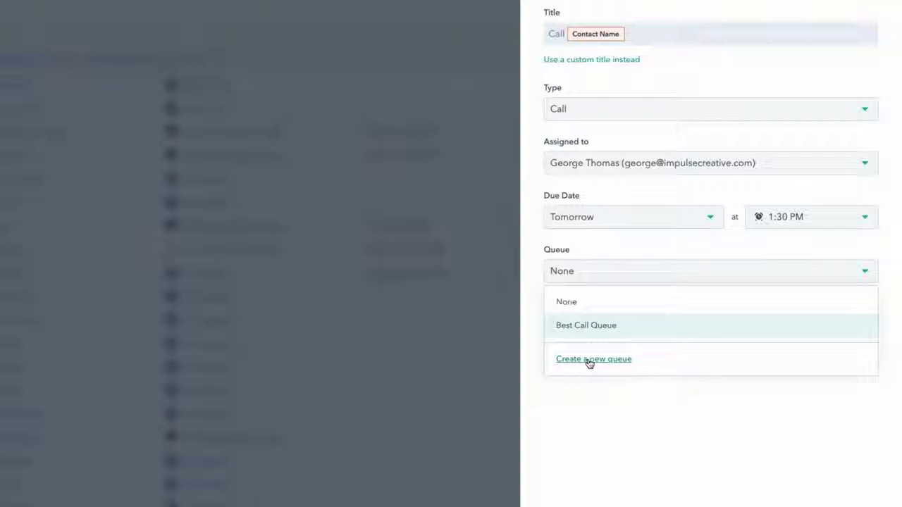
click(589, 359)
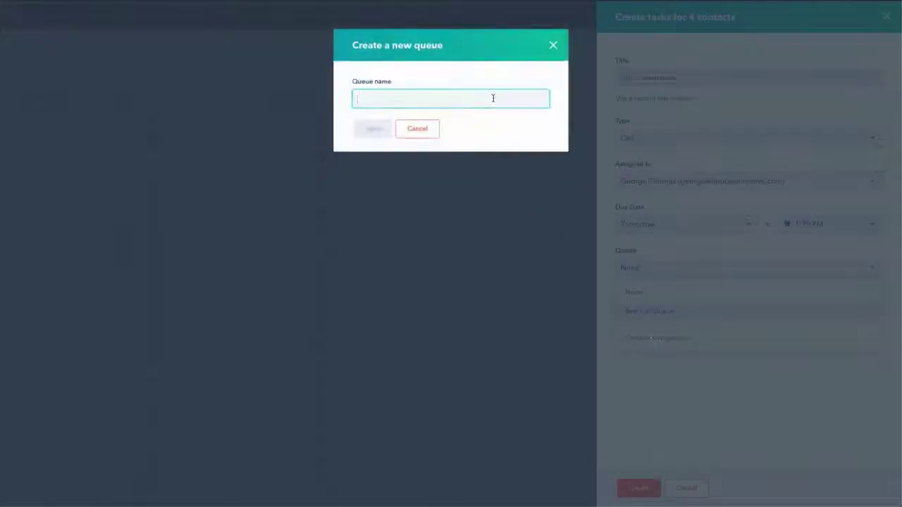
text(Even Better Call Queue)
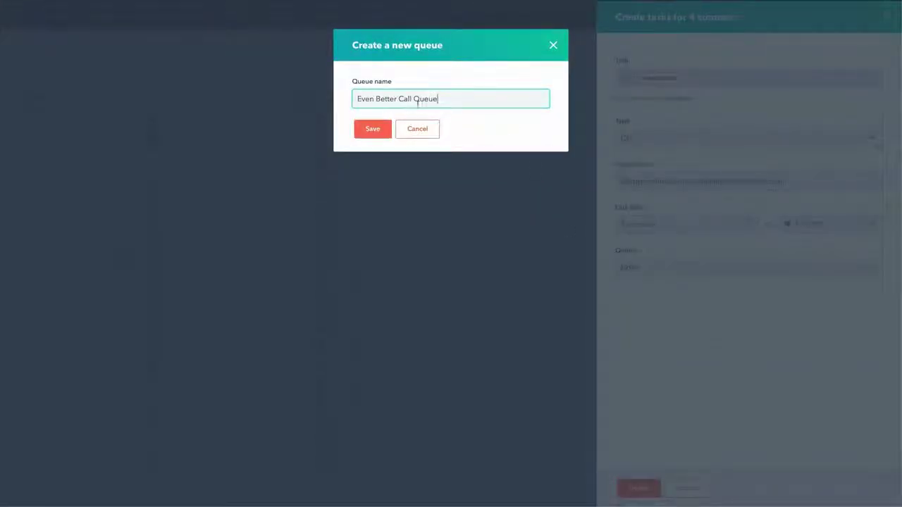
click(381, 129)
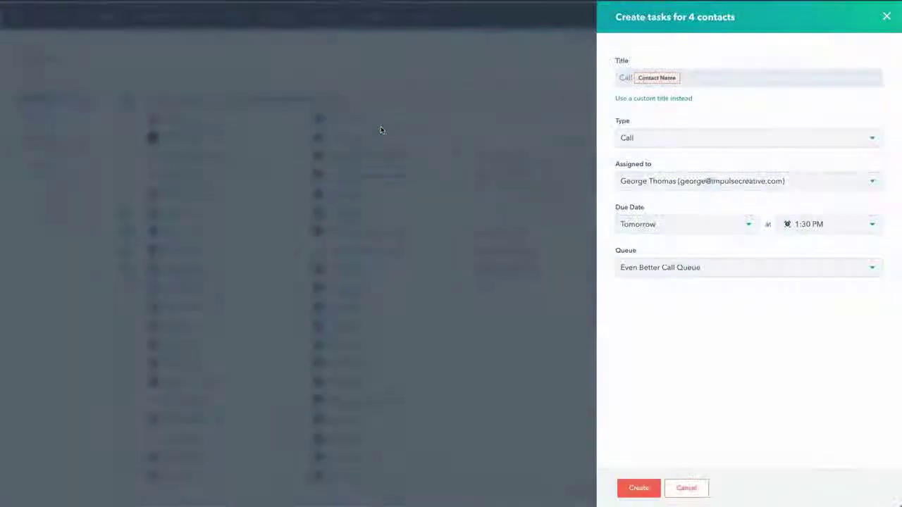
Assign the contact tasks to Best Call Queue instead and create them.
click(775, 269)
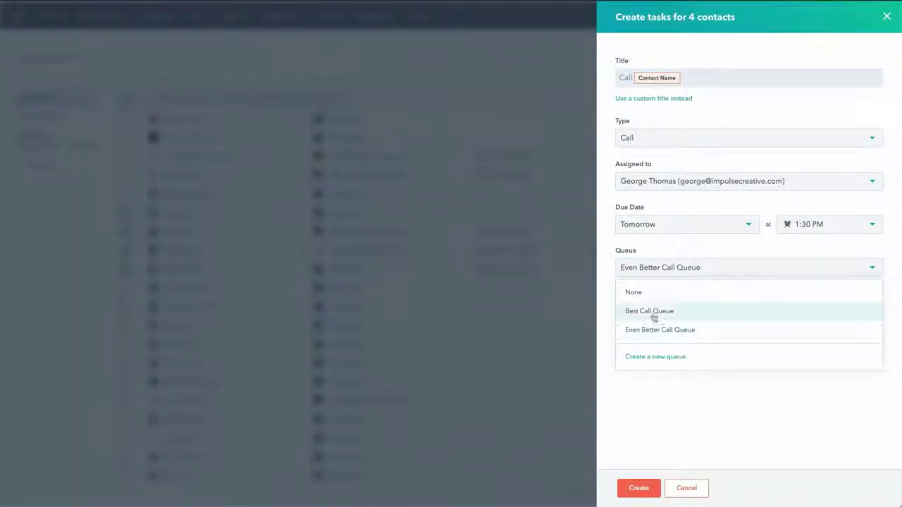
click(655, 312)
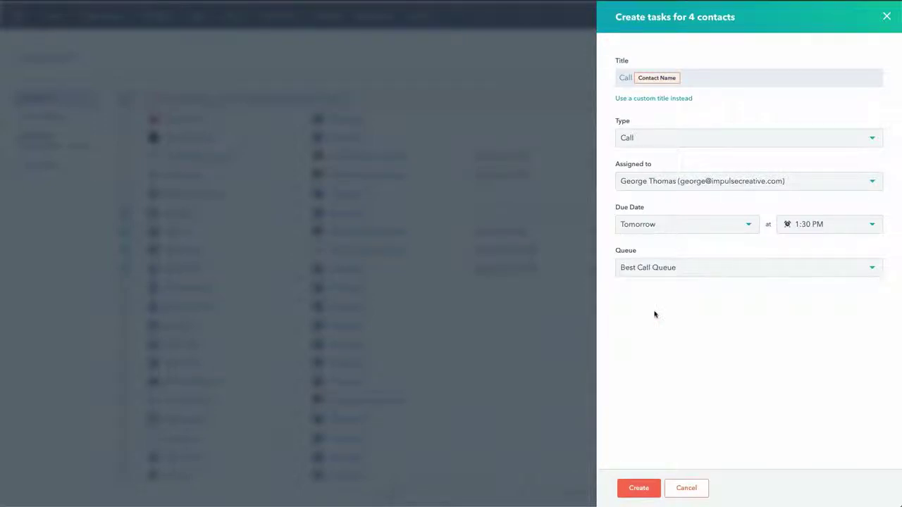
click(636, 487)
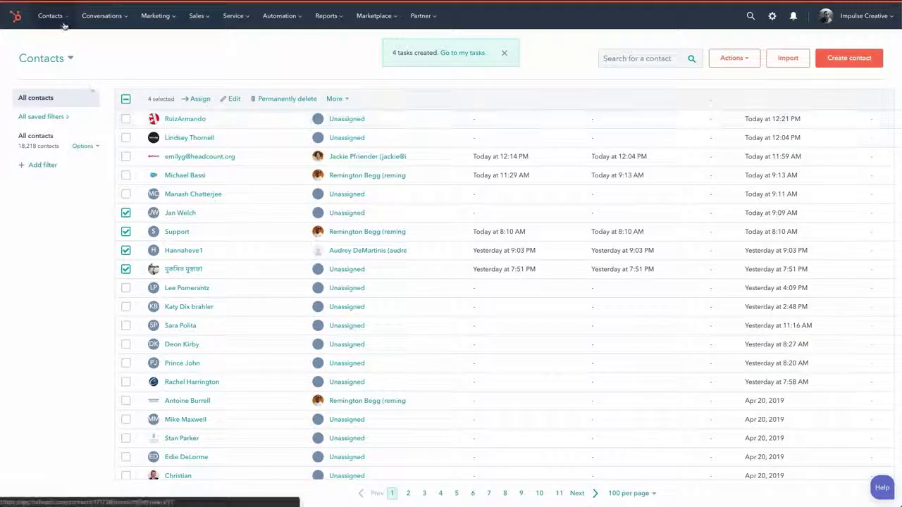
In the companies list, select eMedia Technologies, Bebé Vida and Canby Builders Supply and start creating tasks for them.
mouse_move(63, 17)
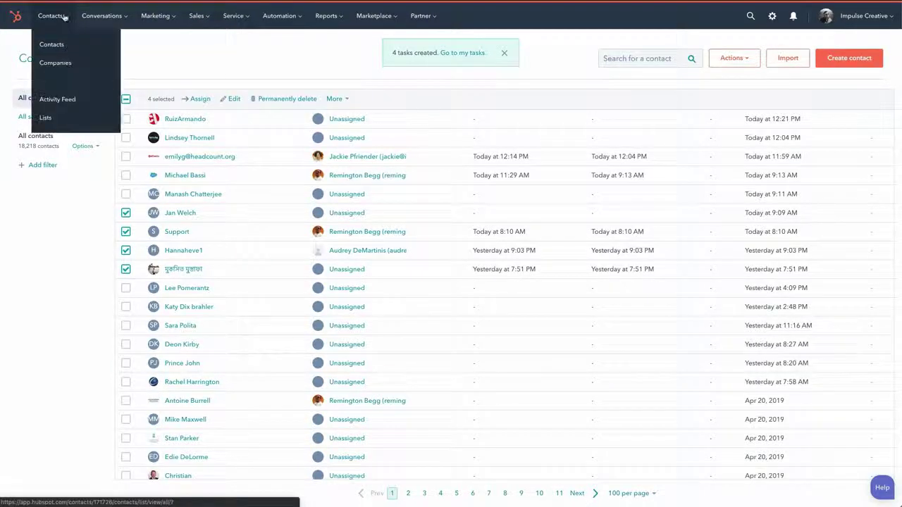
click(60, 64)
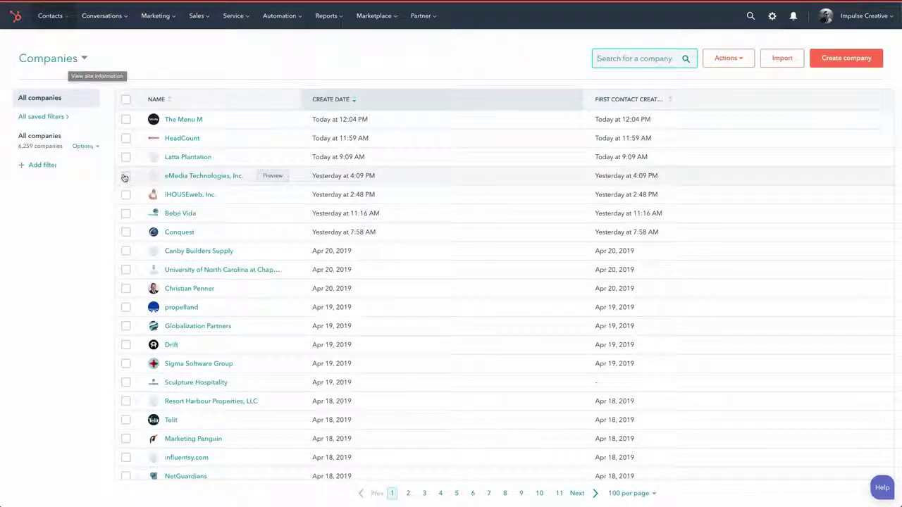
click(125, 175)
click(125, 212)
click(125, 250)
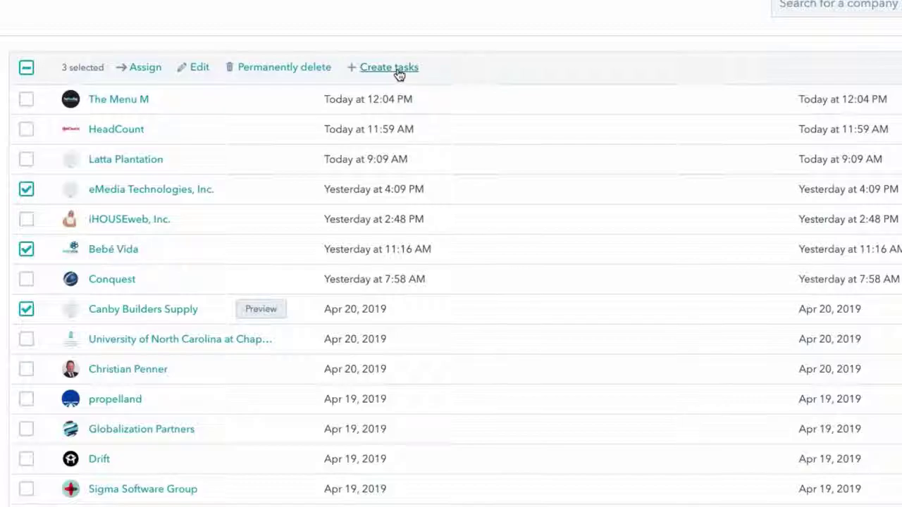
click(389, 67)
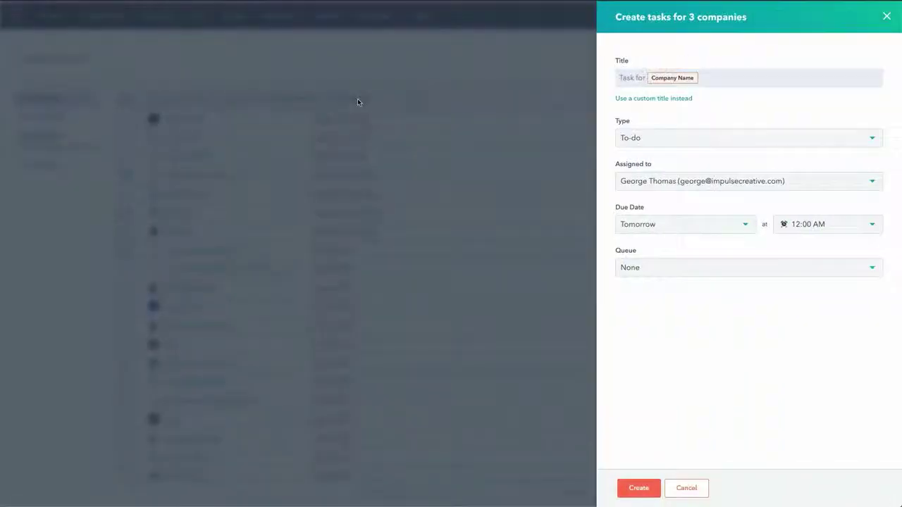
Create the company tasks with type Call in Best Call Queue.
click(691, 139)
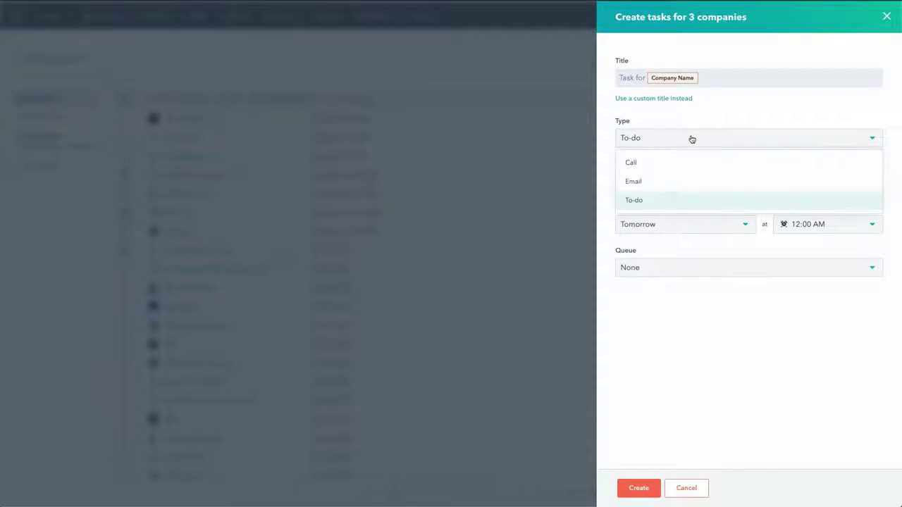
click(665, 162)
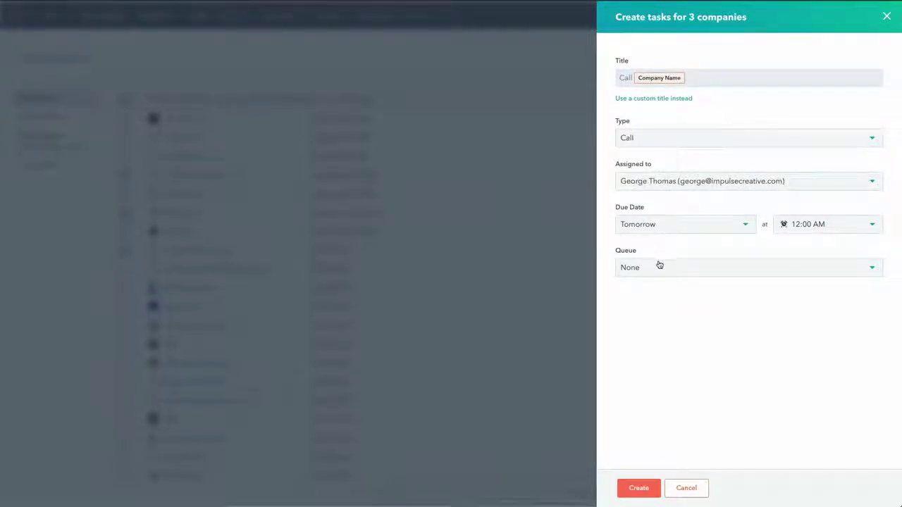
click(658, 266)
click(655, 311)
click(638, 488)
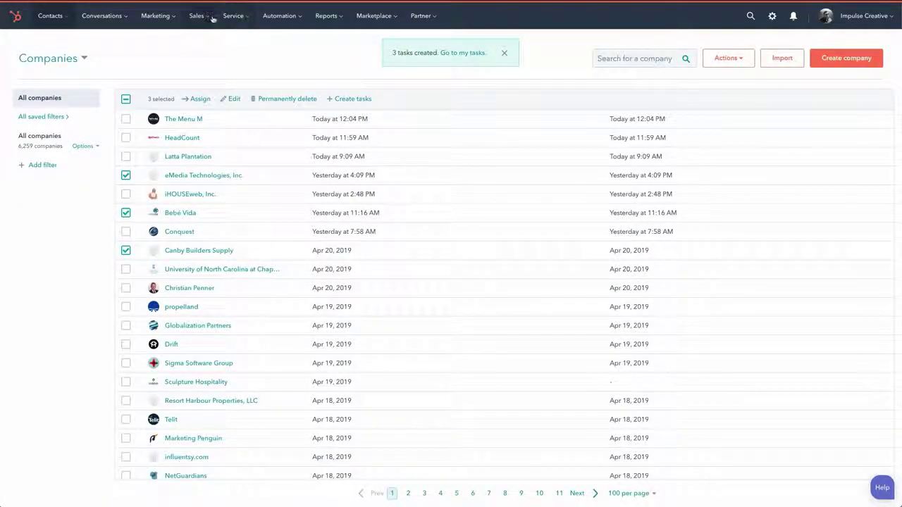
Open the sales tasks list and select the Call Bebé Vida task.
mouse_move(212, 18)
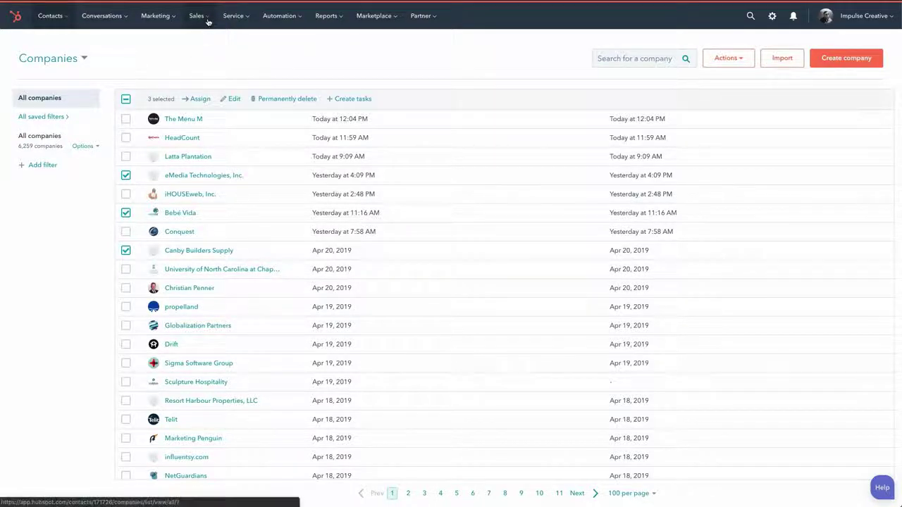
click(204, 68)
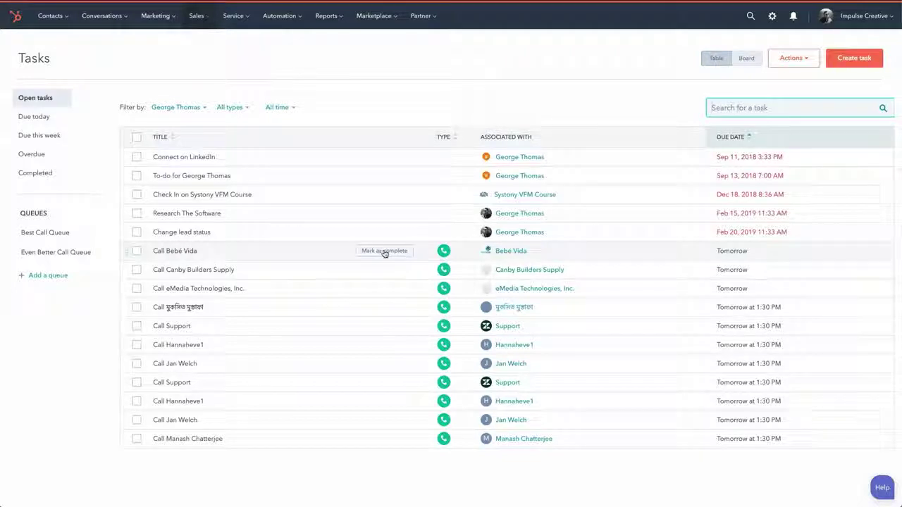
click(137, 252)
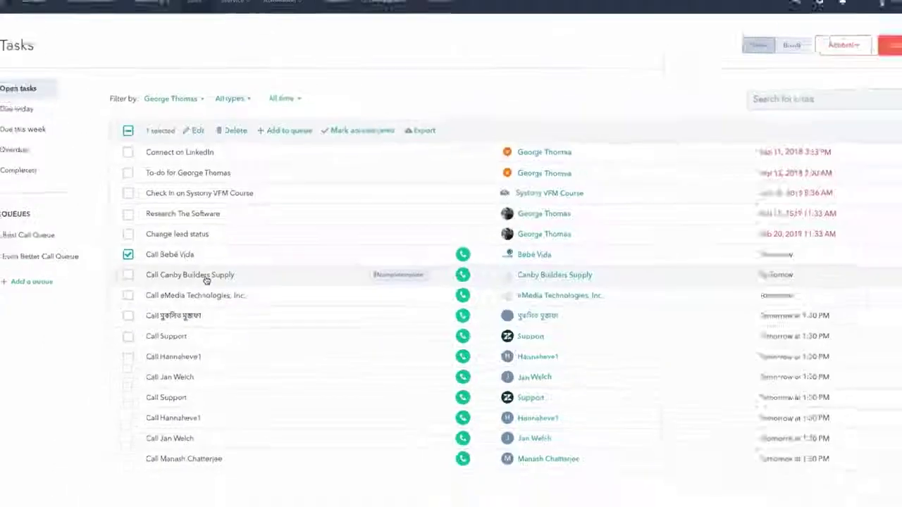
Examine the Call Canby Builders Supply task's details, including its email reminder options, and close them without saving.
click(205, 276)
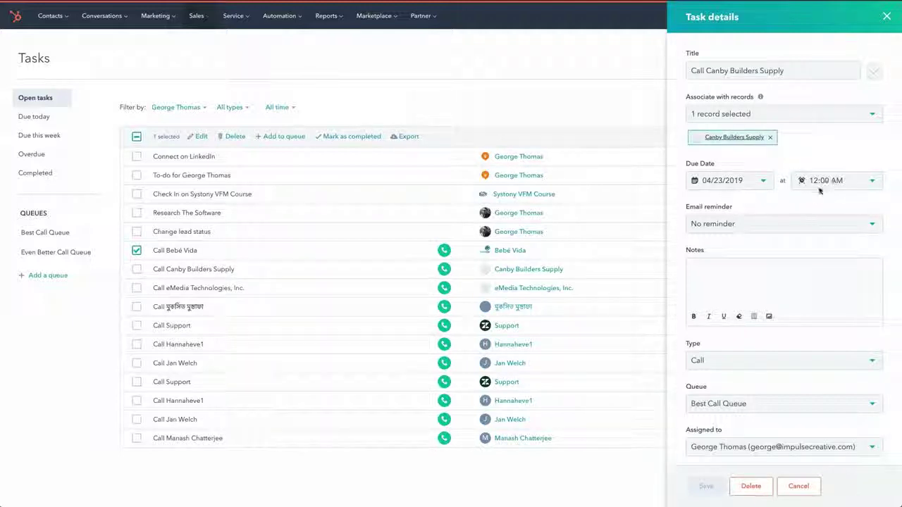
click(870, 226)
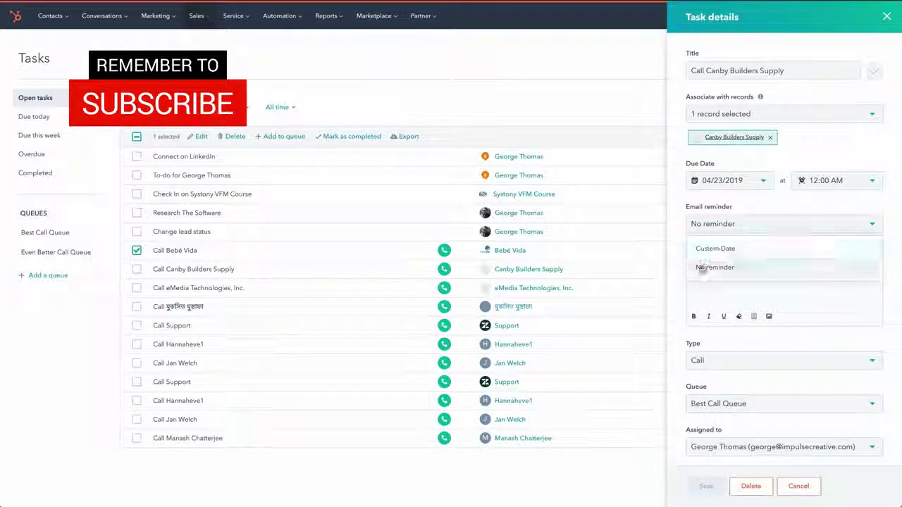
click(766, 210)
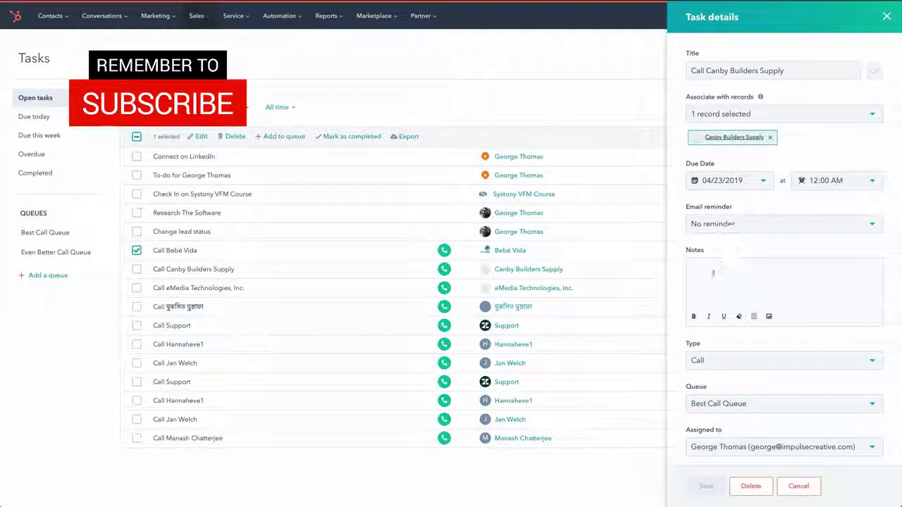
scroll(794, 280, down, 1)
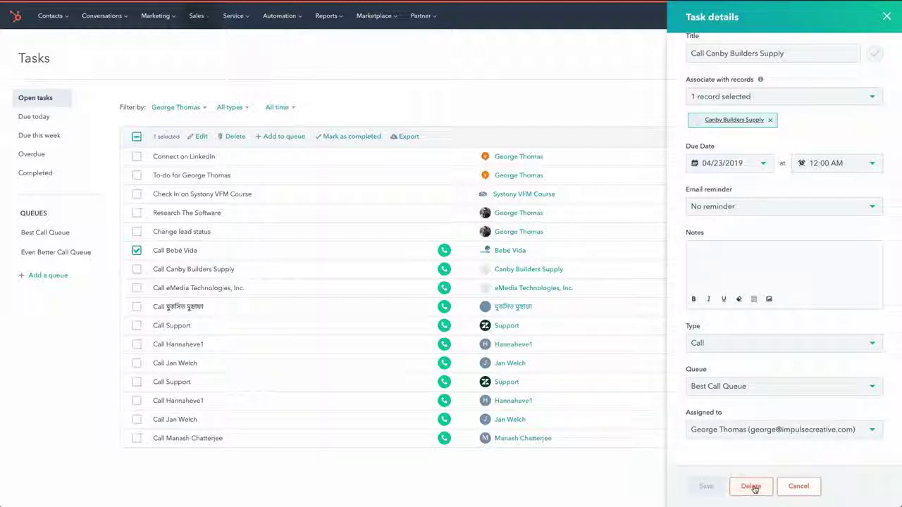
click(799, 486)
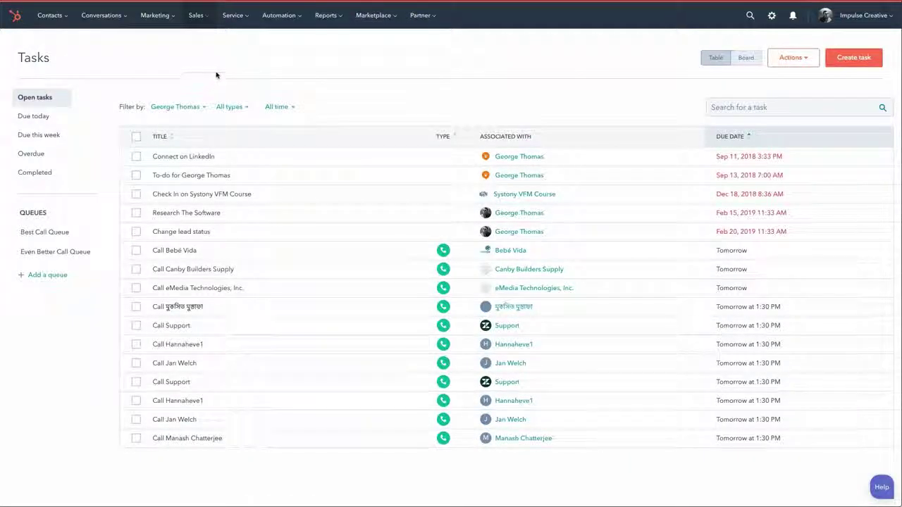
Add the second to-do task, Check In on Systony VFM Course and Research The Software to Best Call Queue.
click(136, 176)
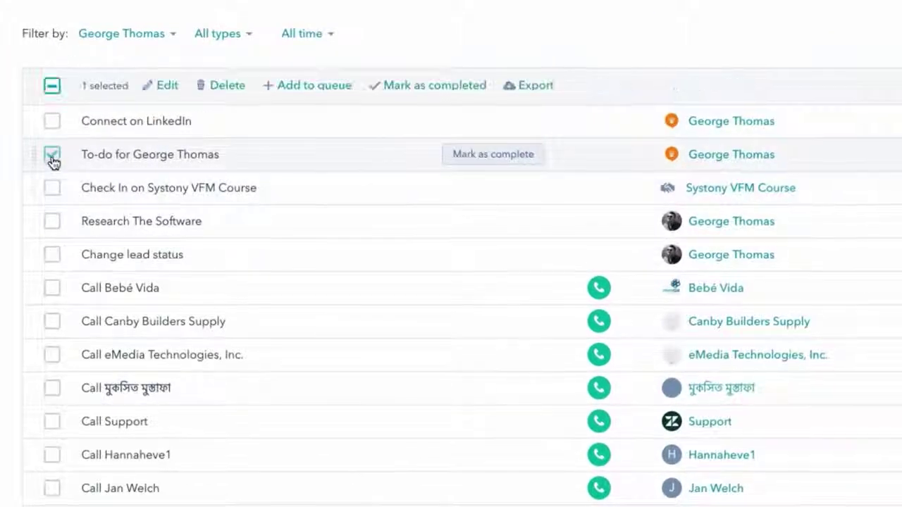
click(53, 188)
click(53, 221)
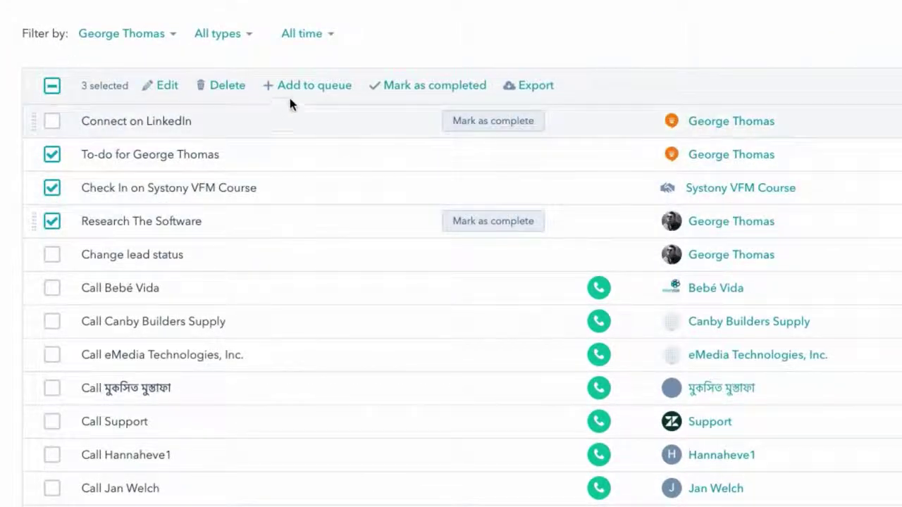
click(315, 86)
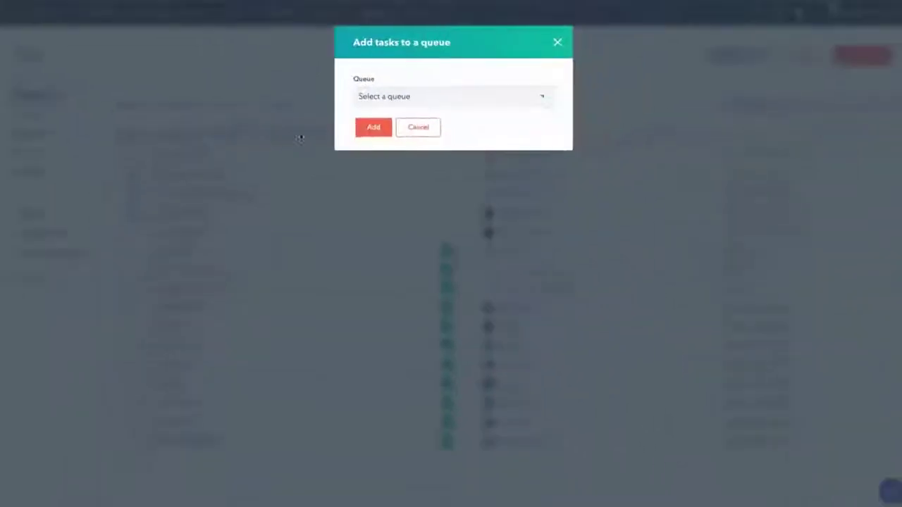
click(462, 102)
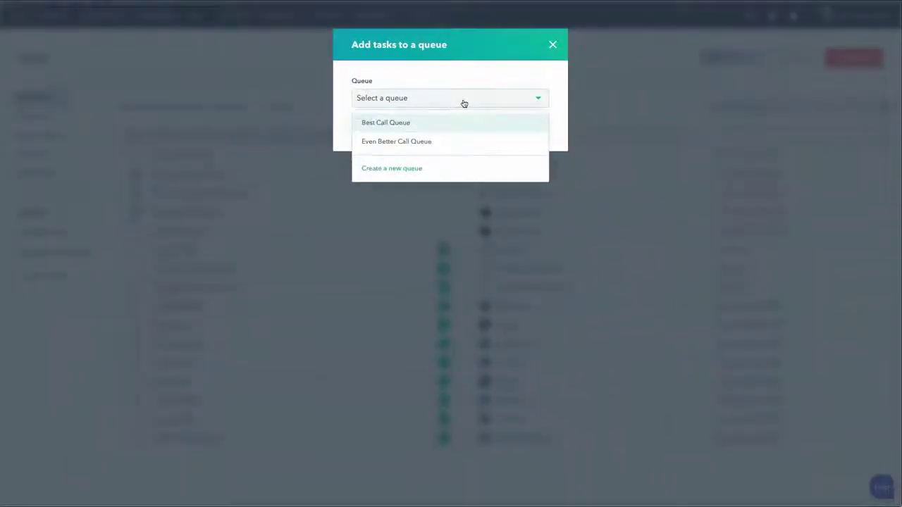
click(400, 130)
click(373, 129)
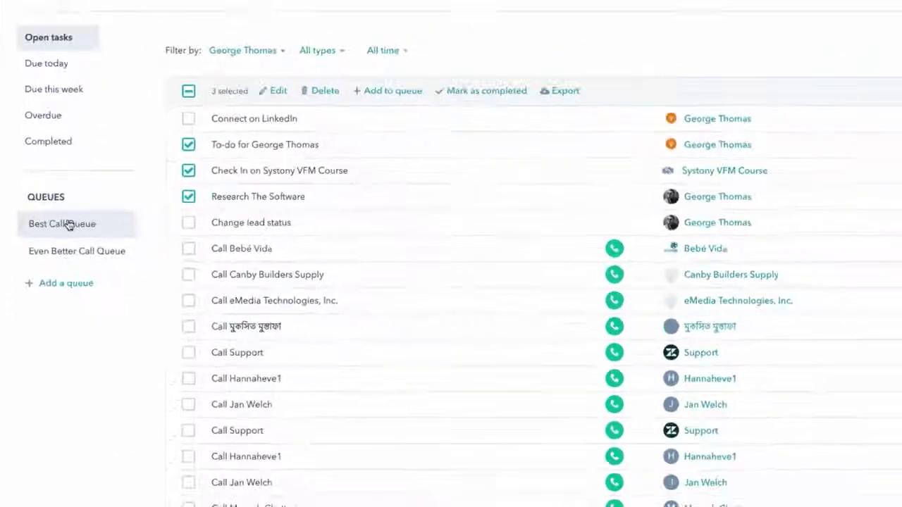
Open Best Call Queue and start the queue.
click(68, 224)
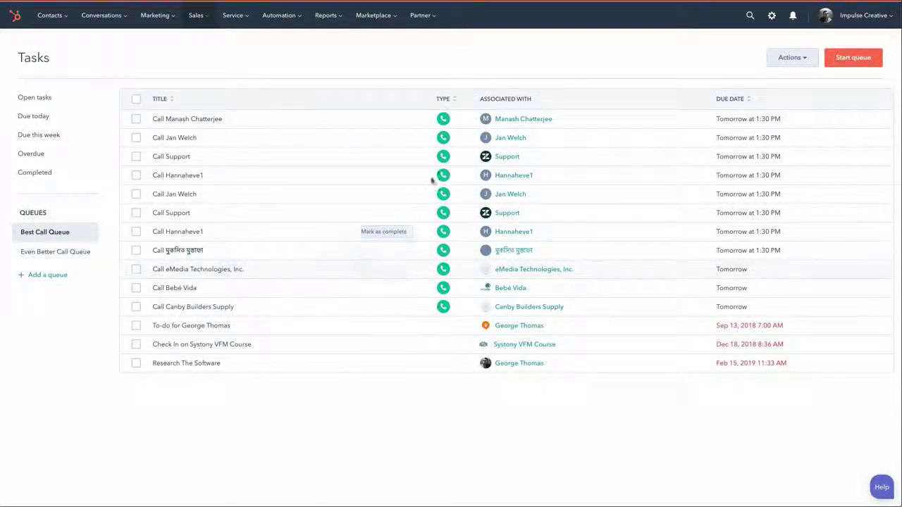
click(857, 59)
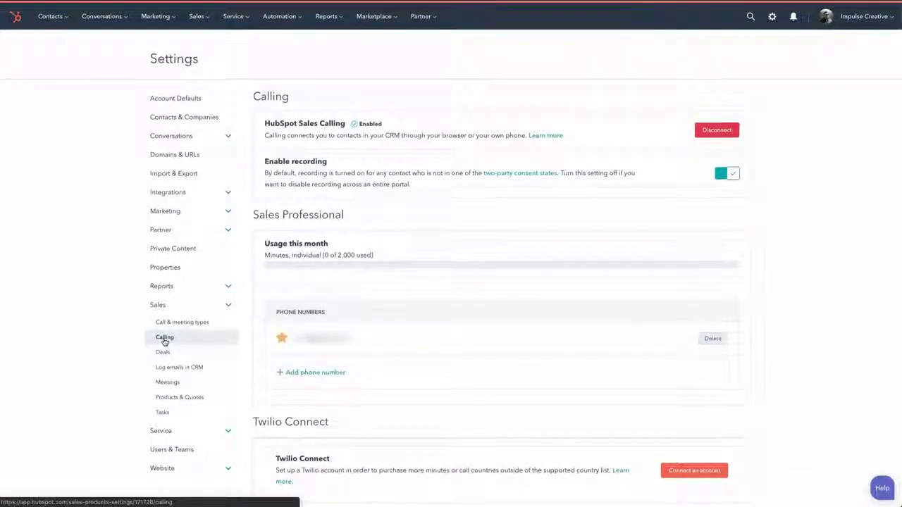
Open the sales Calling settings and review the calling, recording, phone number and Twilio Connect sections.
scroll(165, 343, down, 1)
click(172, 336)
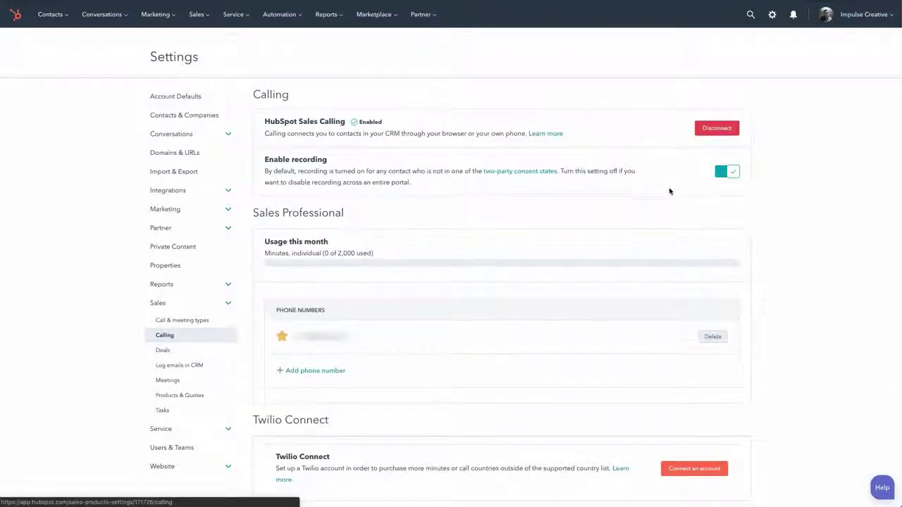
scroll(669, 192, down, 1)
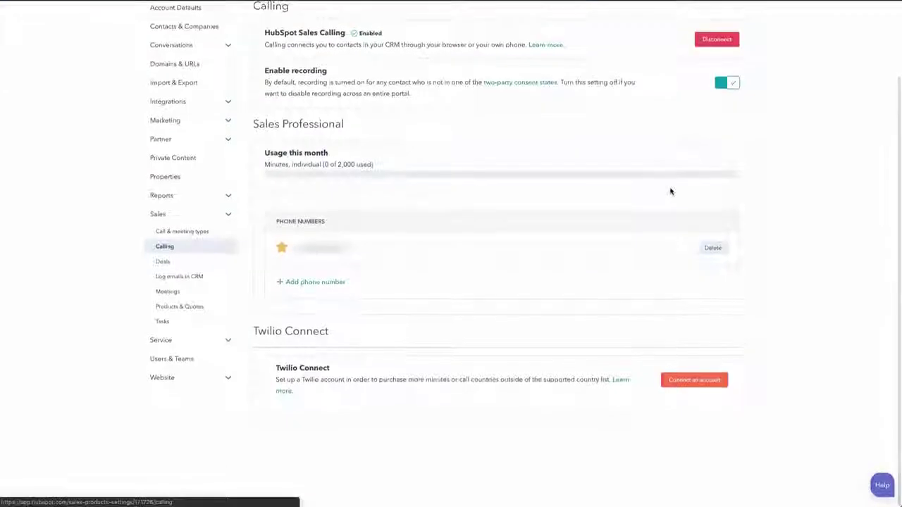